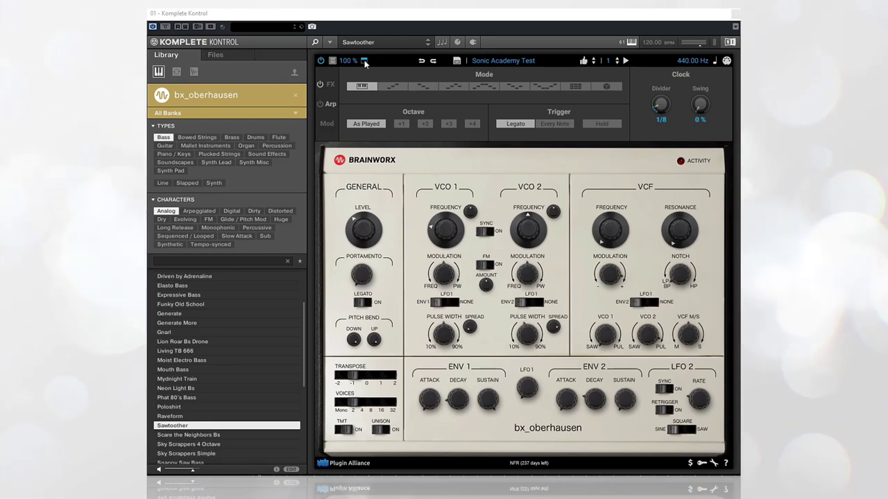
# Step: Toggle the arpeggiator panel and check the plugin display size, keeping it at 100%
pyautogui.click(364, 61)
pyautogui.click(365, 61)
pyautogui.click(364, 61)
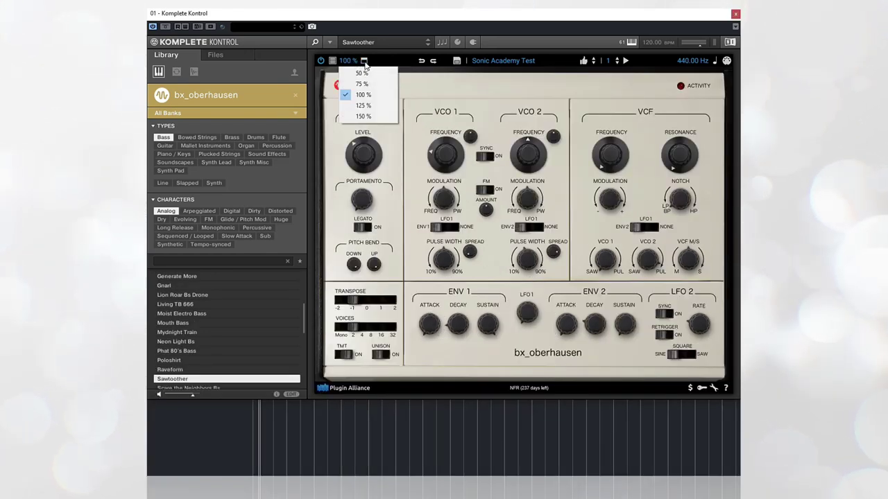
pyautogui.click(365, 61)
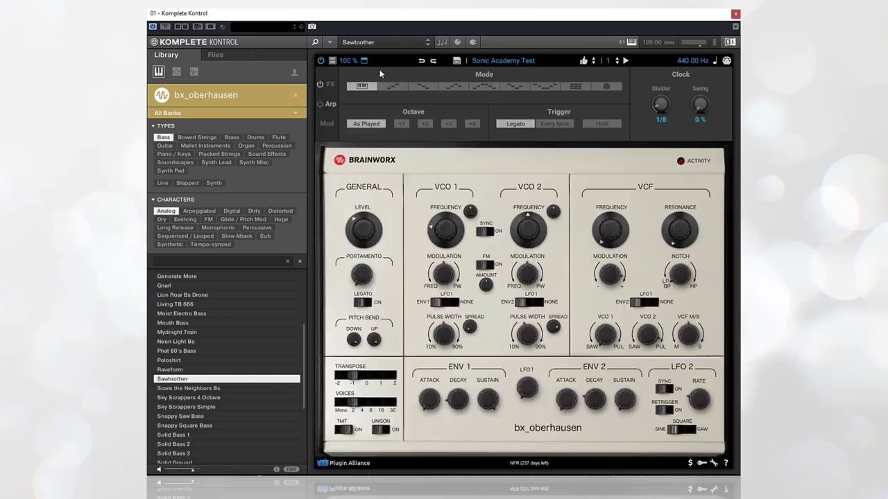
# Step: Load the Init preset for bx_oberhausen from the Browser, filtered by author
pyautogui.click(332, 61)
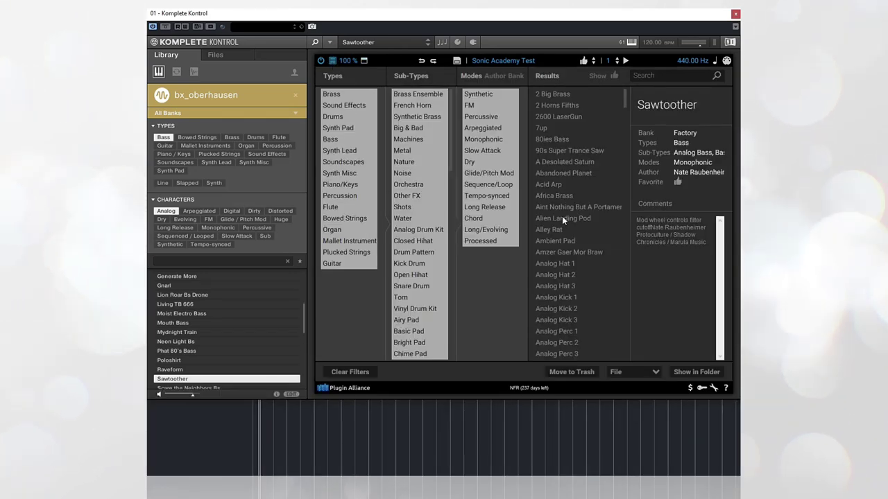
pyautogui.click(494, 75)
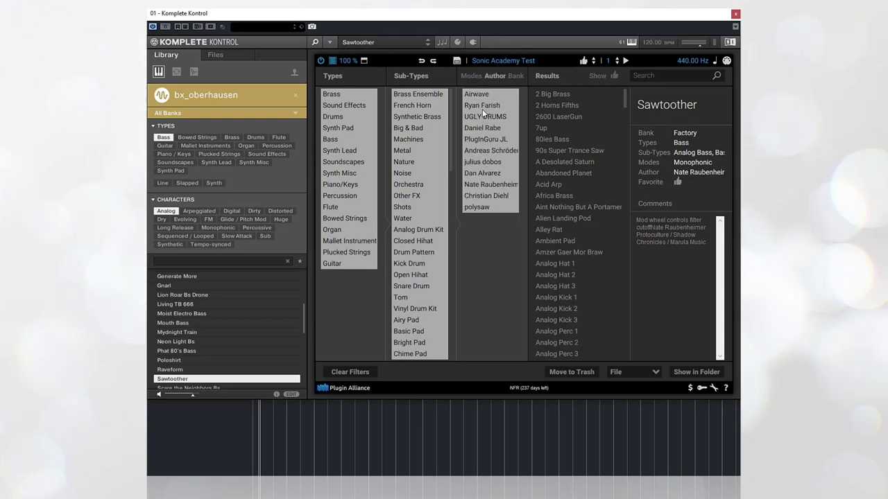
pyautogui.click(486, 196)
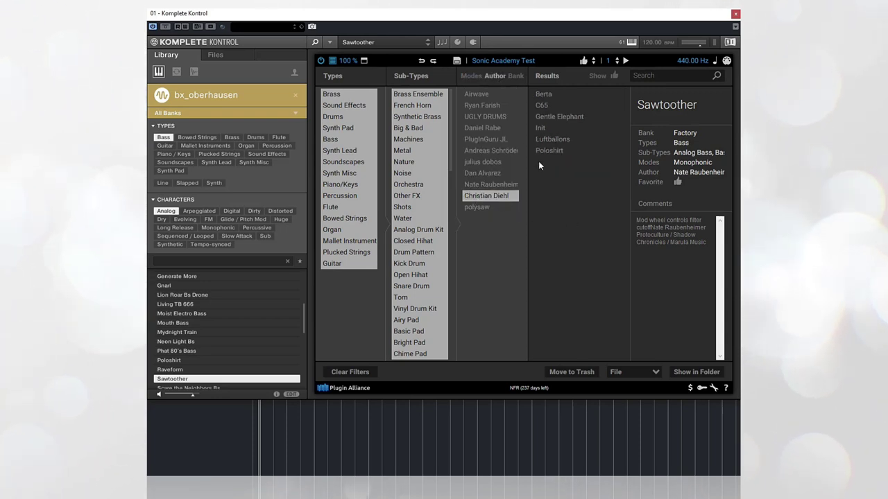
pyautogui.click(543, 127)
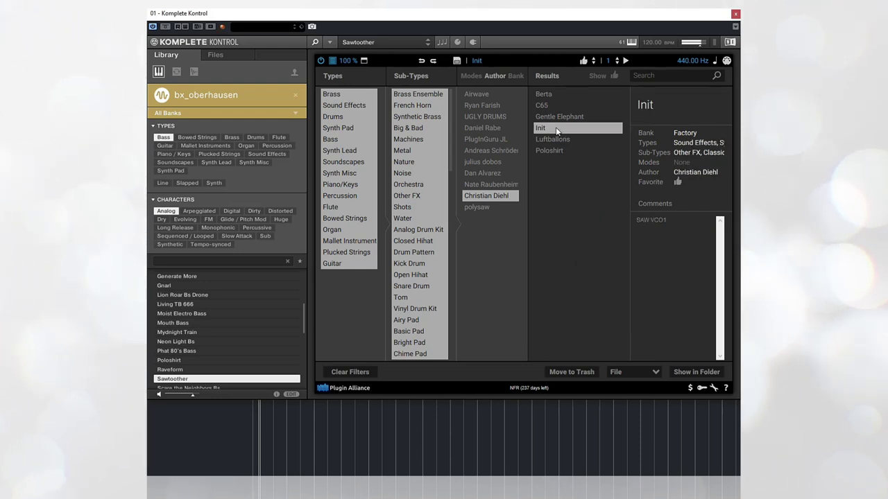
pyautogui.click(333, 61)
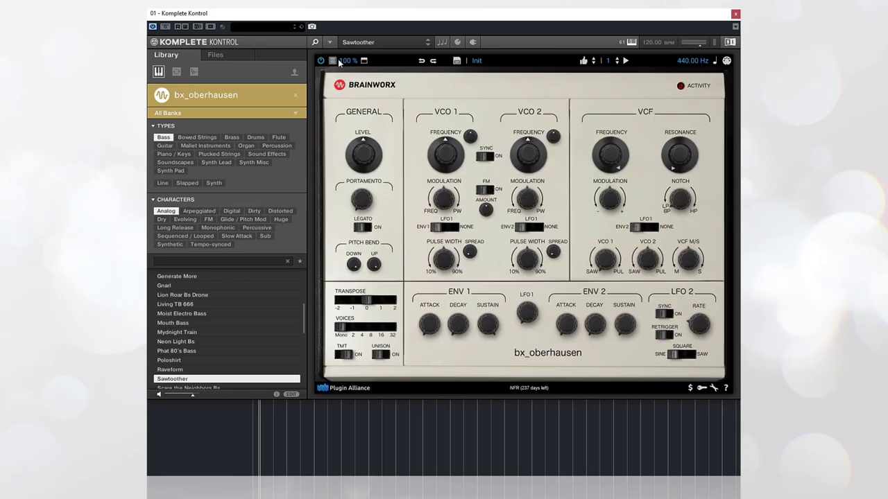
# Step: Review the browser and category preset list, keeping Init loaded
pyautogui.click(333, 61)
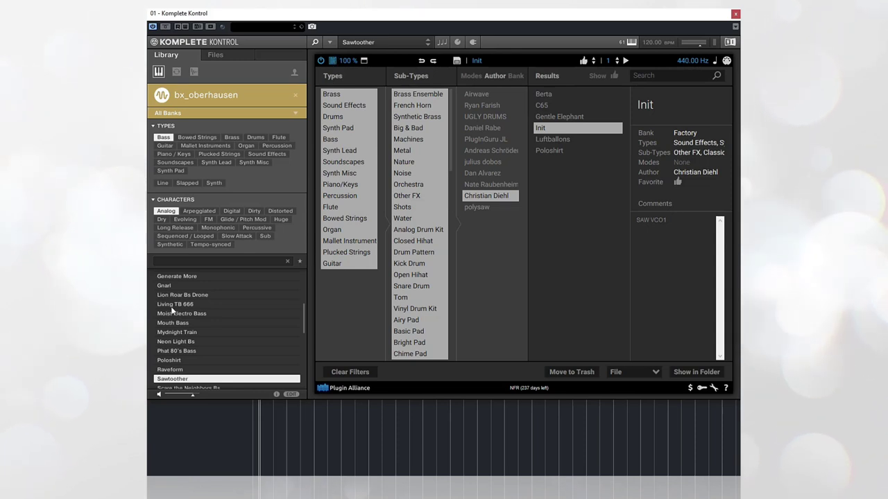
pyautogui.click(332, 62)
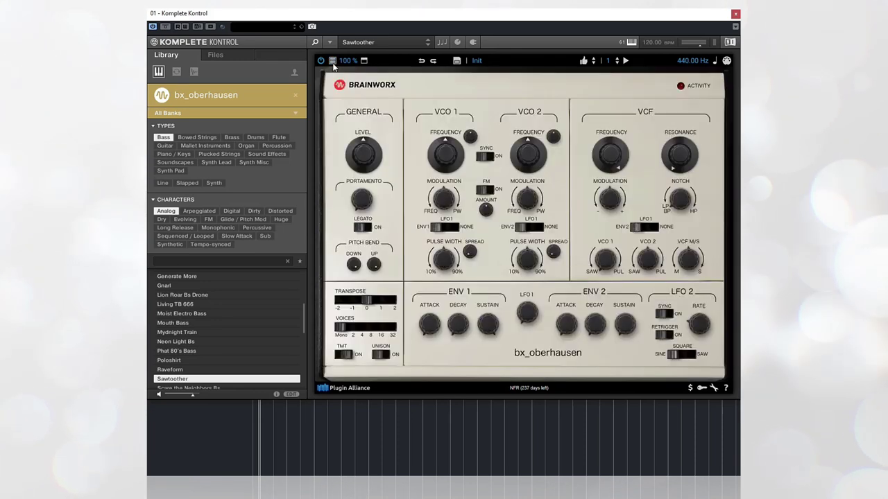
pyautogui.click(500, 60)
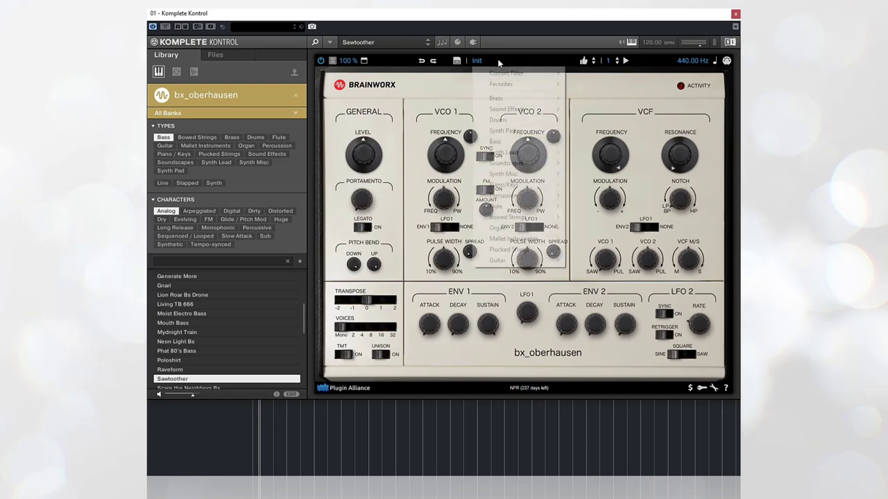
pyautogui.moveTo(517, 175)
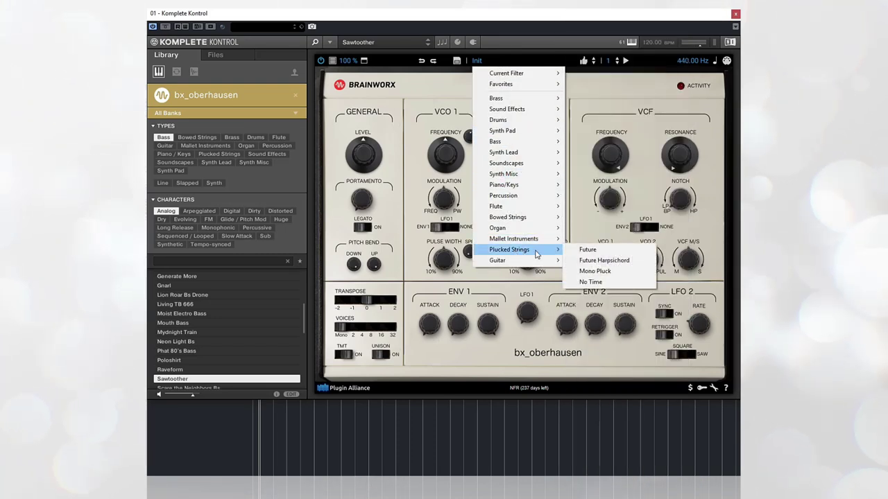
pyautogui.click(438, 83)
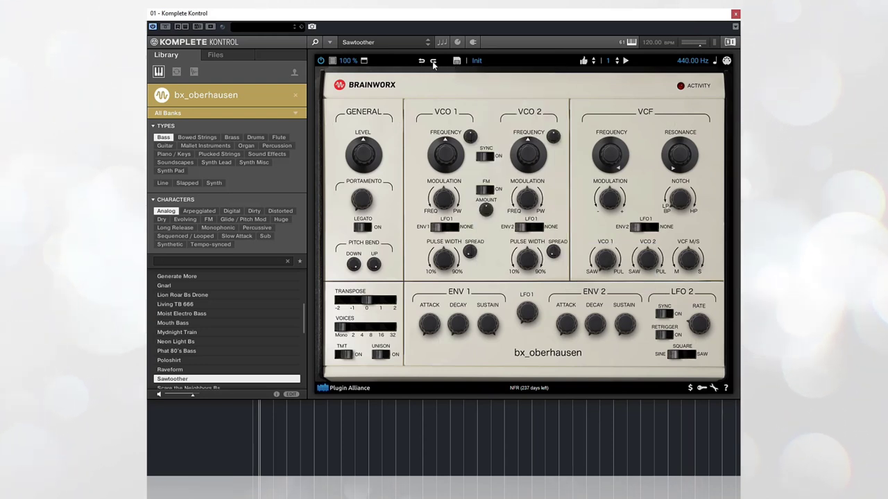
# Step: Show the Mod tab's nine modulation slots and reveal the assignable synth parameters
pyautogui.click(364, 61)
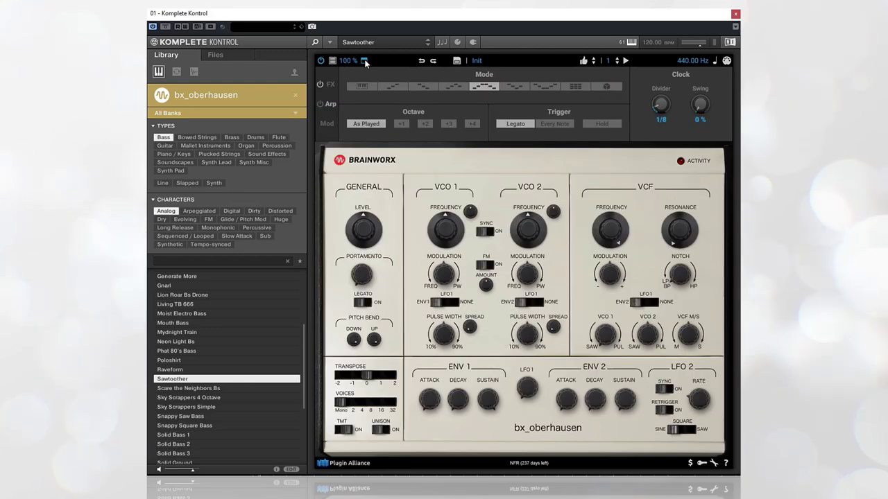
pyautogui.click(330, 84)
pyautogui.click(330, 104)
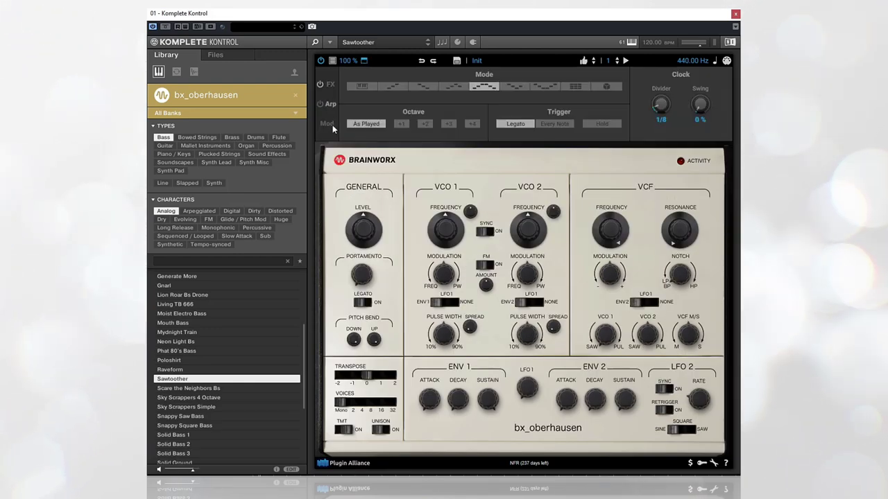
pyautogui.click(328, 124)
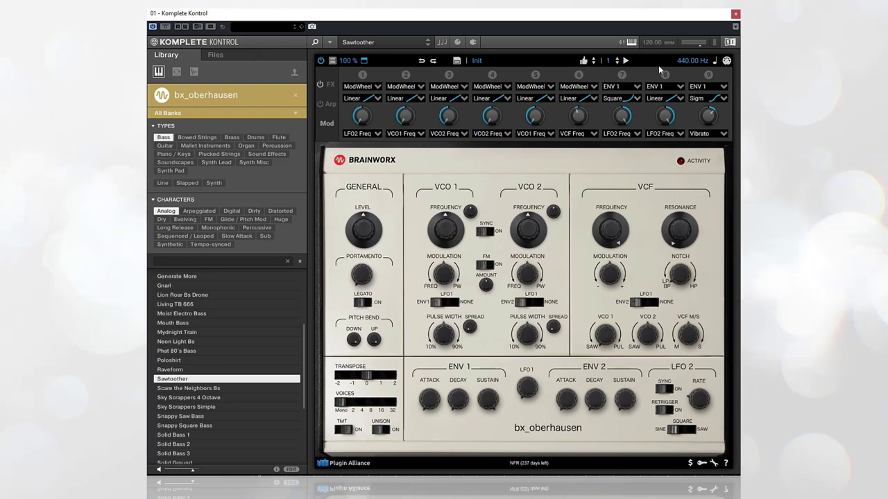
pyautogui.click(726, 61)
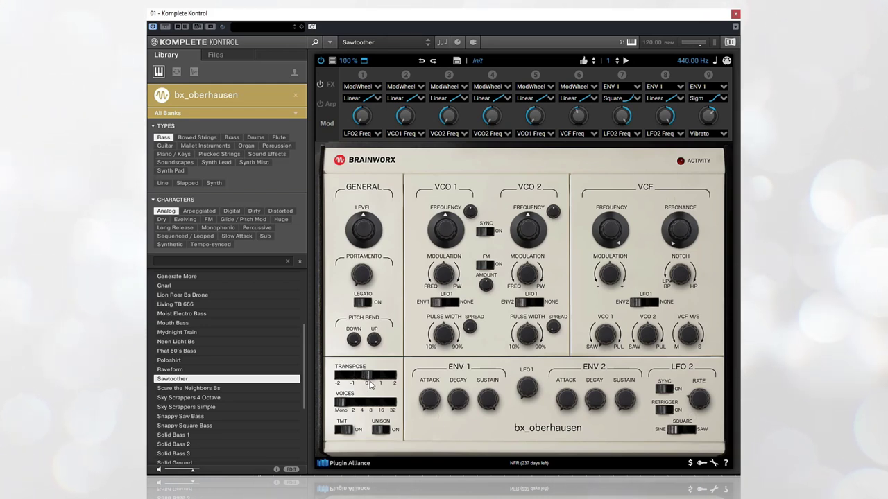
# Step: Set Transpose to -1 and the Voices slider from Mono to 32
pyautogui.click(367, 381)
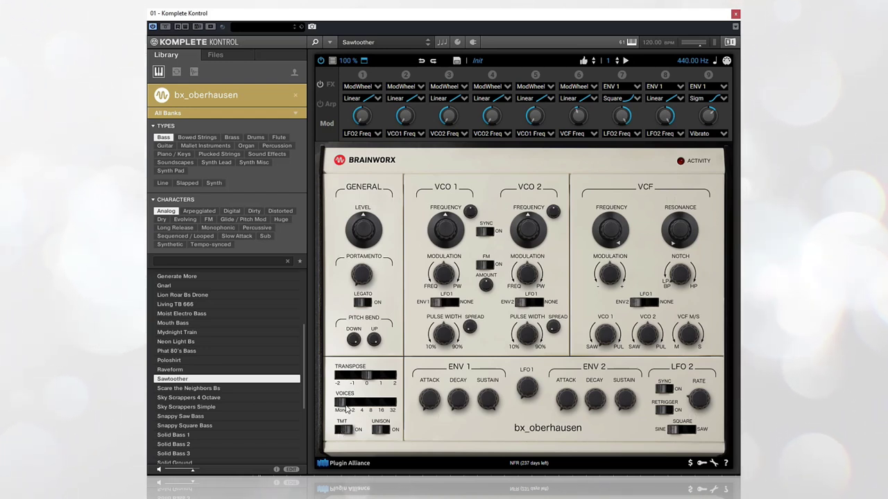
pyautogui.moveTo(340, 405); pyautogui.dragTo(353, 414)
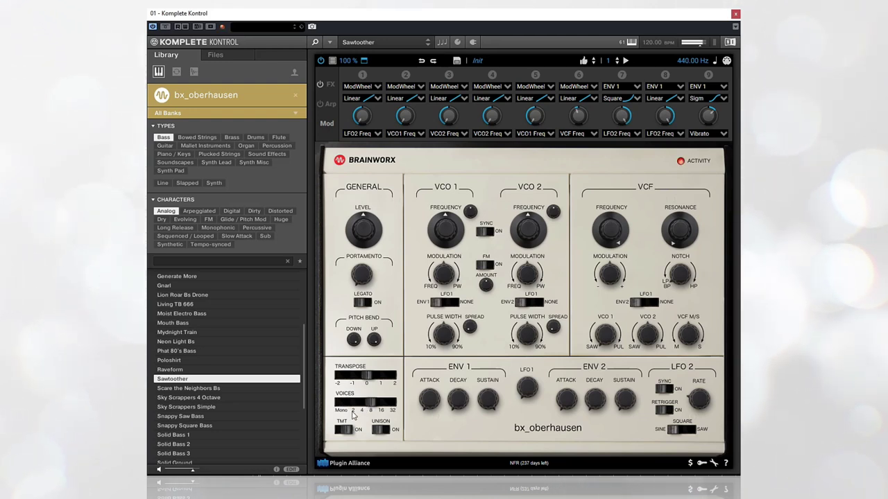
pyautogui.moveTo(352, 414); pyautogui.dragTo(406, 410)
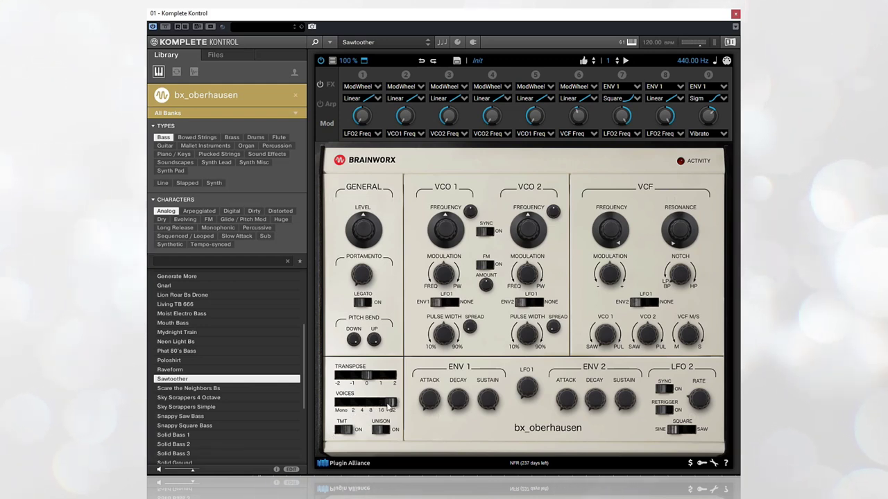
pyautogui.moveTo(388, 404); pyautogui.dragTo(338, 405)
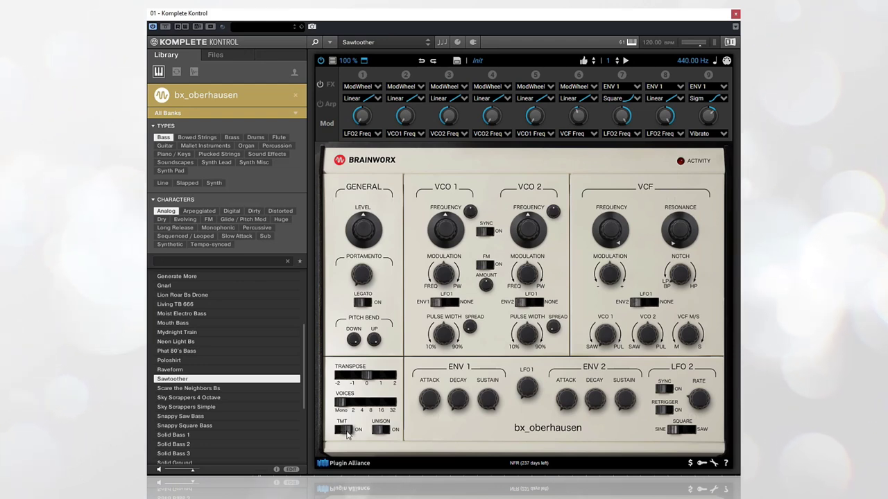
pyautogui.click(343, 410)
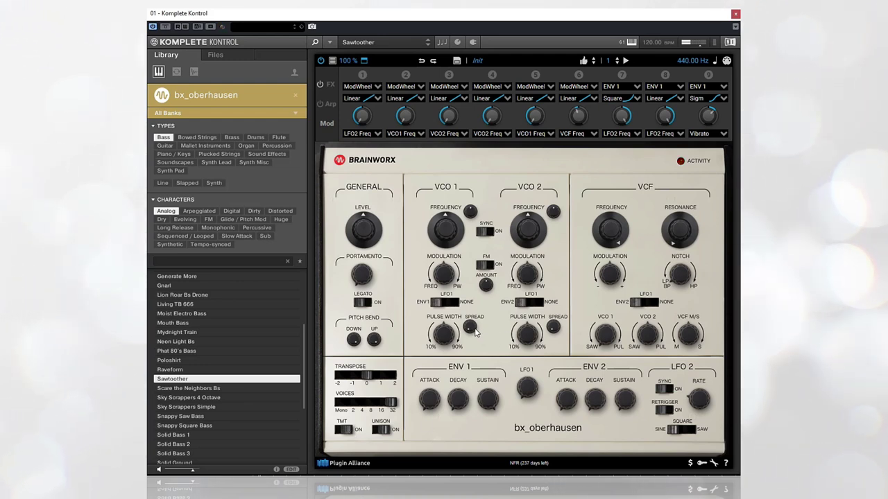
# Step: Turn the VCO 1 Spread knob up to 51.00%
pyautogui.moveTo(461, 334)
pyautogui.mouseDown()
pyautogui.moveTo(484, 302)
pyautogui.moveTo(476, 337)
pyautogui.mouseUp()
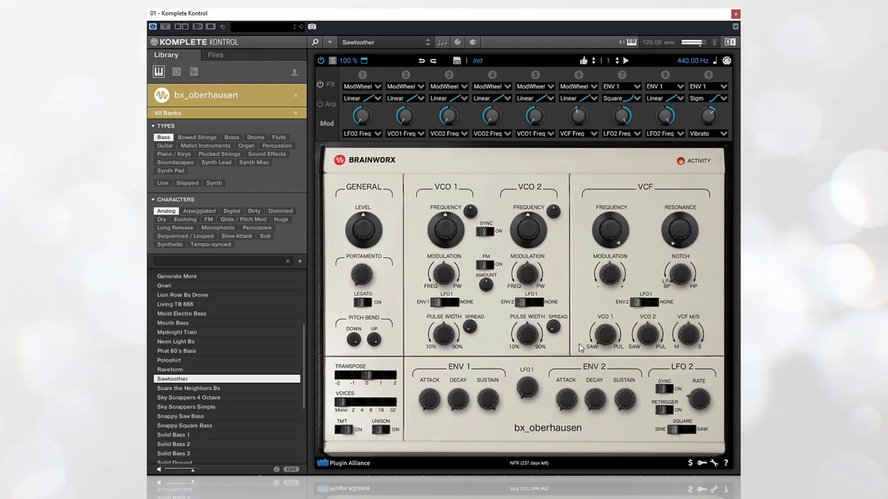
# Step: Shift the VCO 1 filter mix toward saw and raise VCO 2's mix to 84%S
pyautogui.click(605, 347)
pyautogui.moveTo(609, 313)
pyautogui.mouseDown()
pyautogui.moveTo(608, 340)
pyautogui.moveTo(608, 307)
pyautogui.mouseUp()
pyautogui.moveTo(652, 353); pyautogui.dragTo(648, 376)
# Step: Tune VCO 1 to 0 semi and VCO 2 to +1 semi, with FM amount at 55%
pyautogui.moveTo(448, 240); pyautogui.dragTo(452, 222)
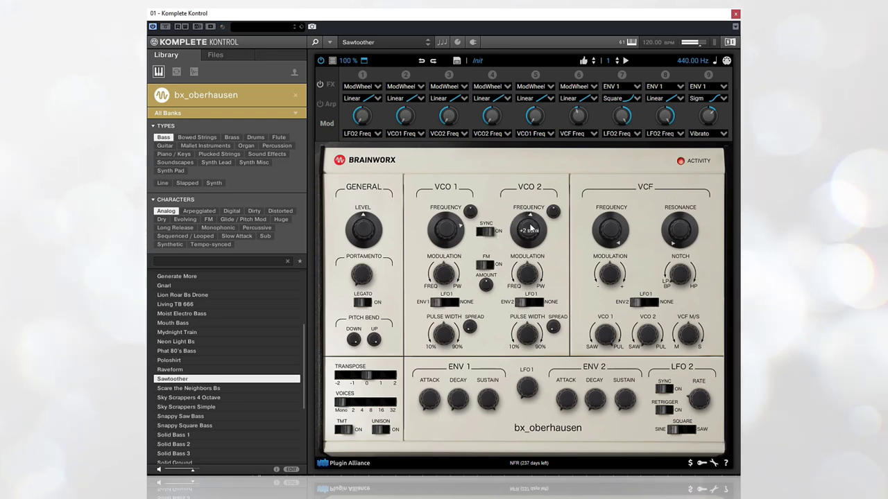
pyautogui.moveTo(531, 227)
pyautogui.mouseDown()
pyautogui.moveTo(534, 217)
pyautogui.moveTo(535, 247)
pyautogui.moveTo(536, 236)
pyautogui.mouseUp()
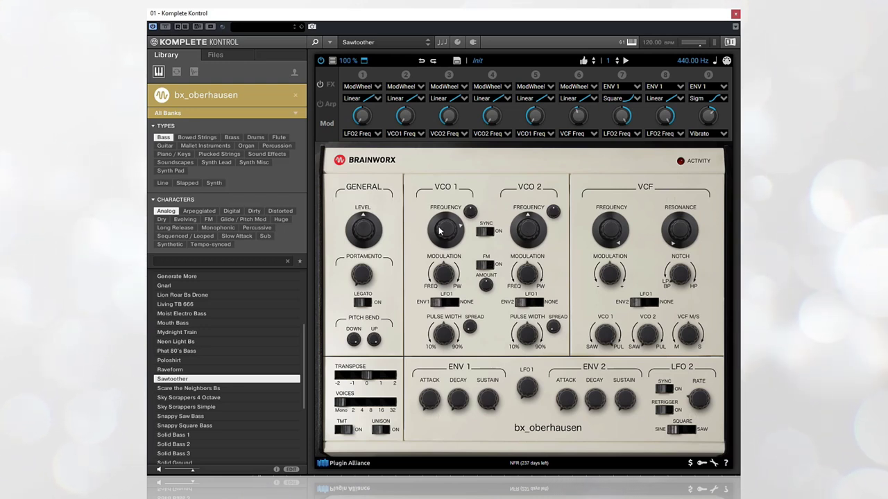
pyautogui.moveTo(446, 241)
pyautogui.moveTo(446, 240); pyautogui.dragTo(448, 256)
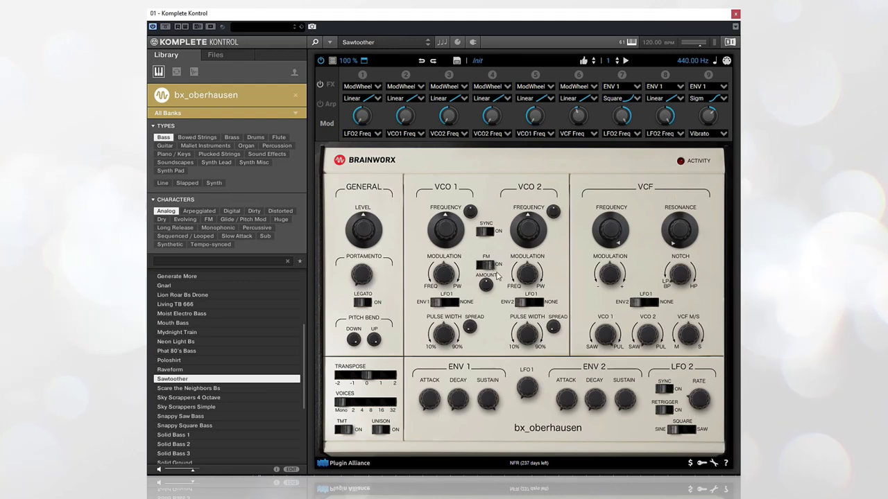
pyautogui.moveTo(526, 232); pyautogui.dragTo(533, 245)
pyautogui.moveTo(487, 286); pyautogui.dragTo(497, 263)
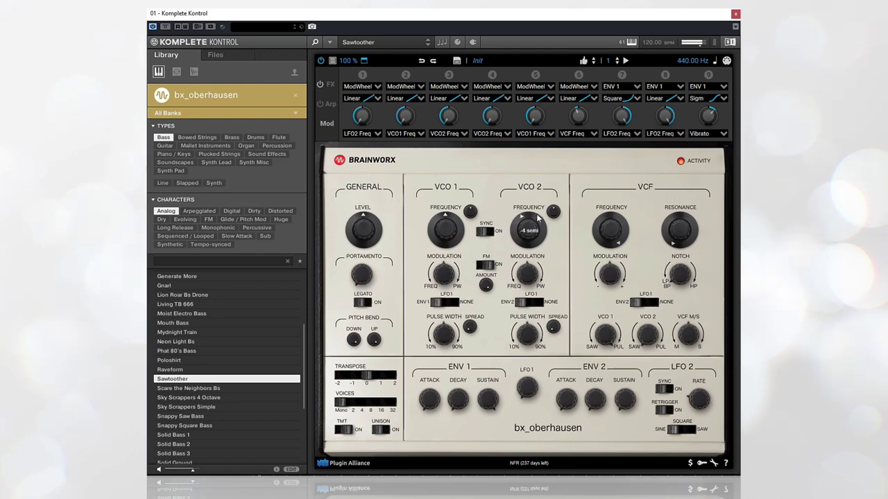
pyautogui.moveTo(537, 217); pyautogui.dragTo(540, 194)
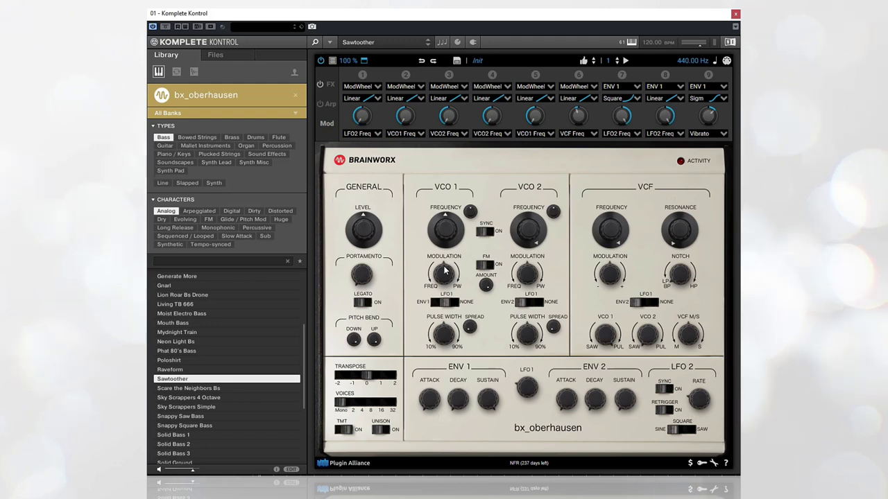
# Step: Set VCO 1 modulation to 12% pulse width and slow LFO 1 to 2.45 Hz
pyautogui.moveTo(441, 286)
pyautogui.moveTo(445, 281); pyautogui.dragTo(454, 222)
pyautogui.moveTo(537, 379)
pyautogui.mouseDown()
pyautogui.moveTo(533, 398)
pyautogui.moveTo(539, 375)
pyautogui.mouseUp()
pyautogui.click(452, 329)
pyautogui.moveTo(473, 330)
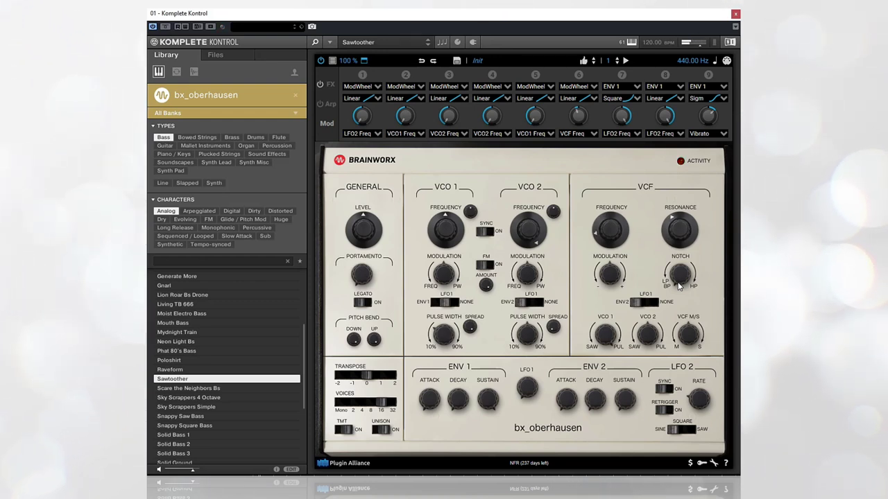
# Step: Nudge the VCF Notch knob slightly off its Bandpass position
pyautogui.moveTo(682, 281); pyautogui.dragTo(684, 277)
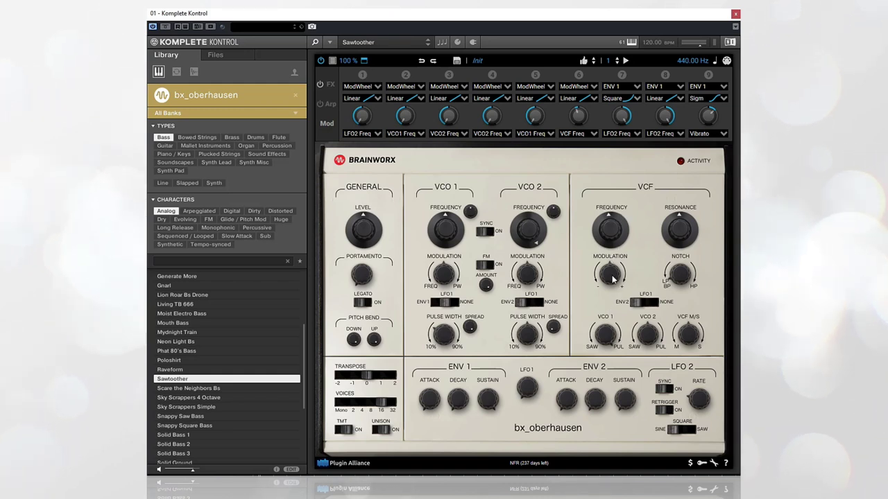
# Step: Move the VCF ENV2/LFO1/NONE switch to LFO1
pyautogui.moveTo(614, 261)
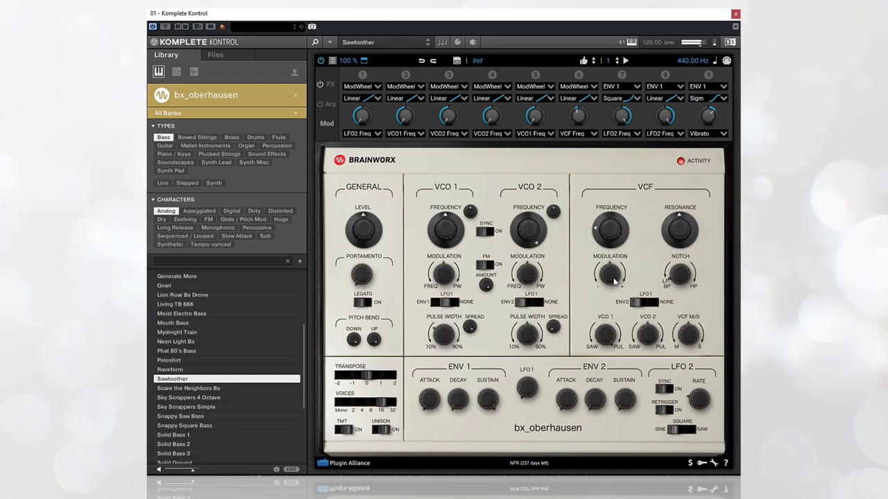
pyautogui.click(636, 304)
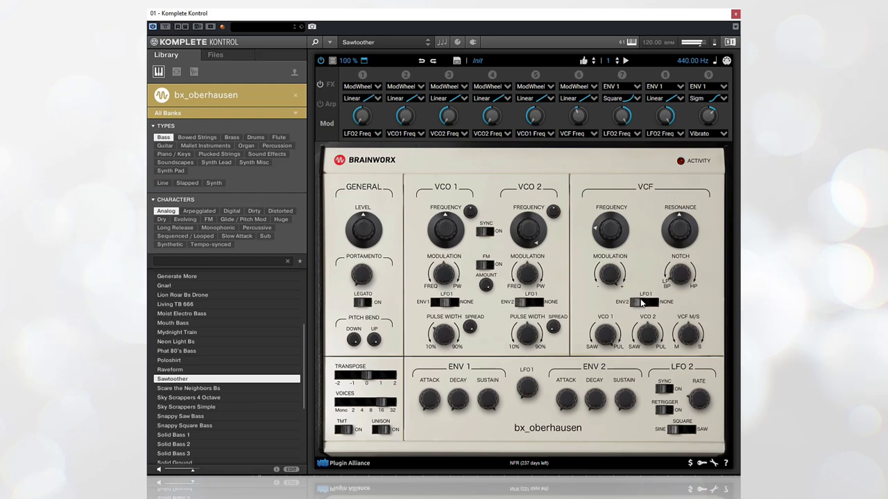
pyautogui.moveTo(638, 305); pyautogui.dragTo(651, 310)
pyautogui.moveTo(594, 405)
# Step: Lower the VCF cutoff to about 48 Hz and set the notch blend to 98%/2%
pyautogui.moveTo(610, 231); pyautogui.dragTo(610, 240)
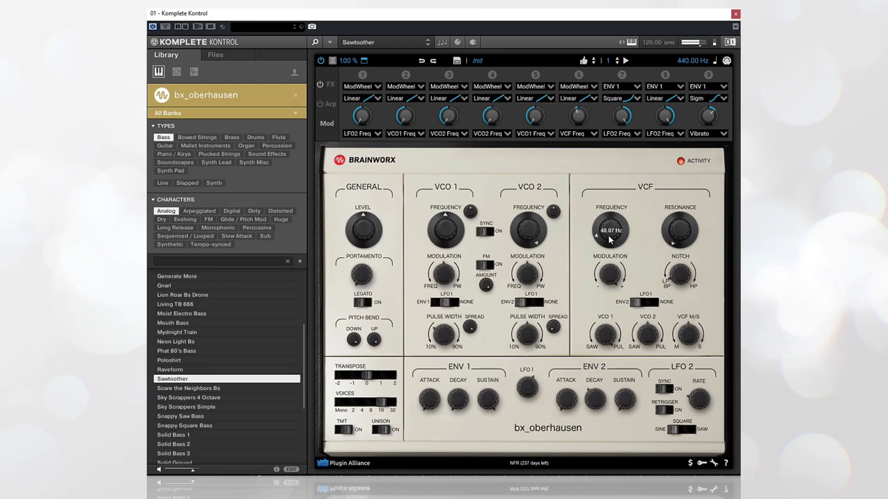
pyautogui.click(673, 279)
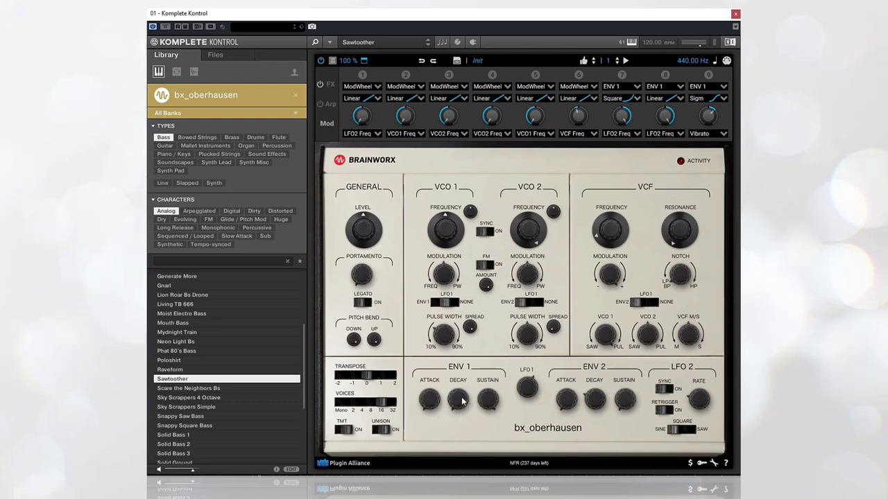
pyautogui.moveTo(461, 401)
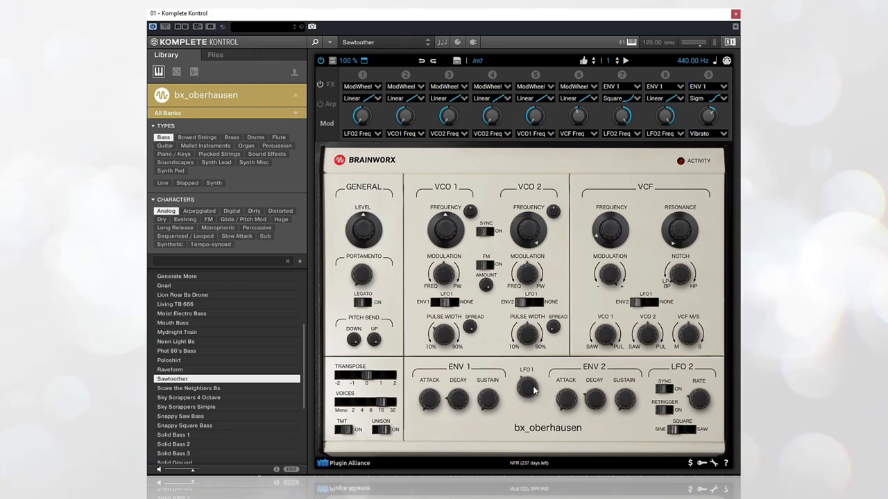
# Step: Raise LFO 1 to 3.61 Hz, turn LFO 2 sync on at 1/2, and set it to sine
pyautogui.moveTo(535, 402)
pyautogui.mouseDown()
pyautogui.moveTo(536, 385)
pyautogui.moveTo(537, 394)
pyautogui.mouseUp()
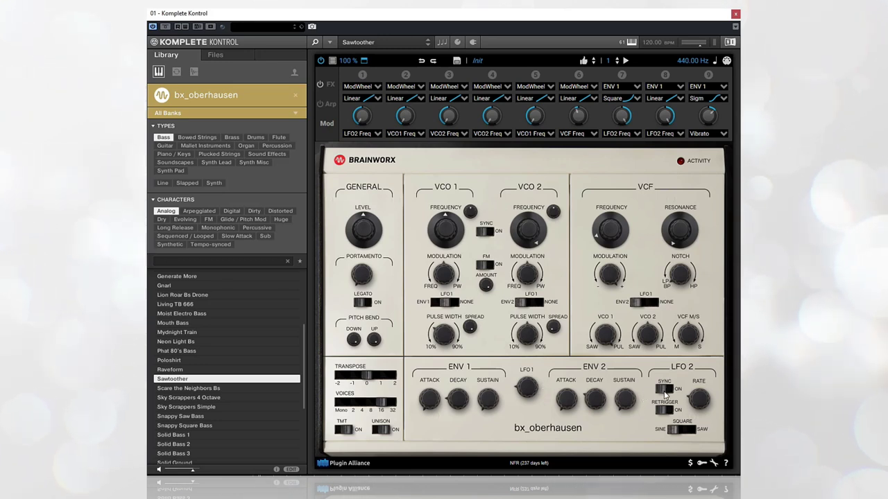
pyautogui.click(667, 389)
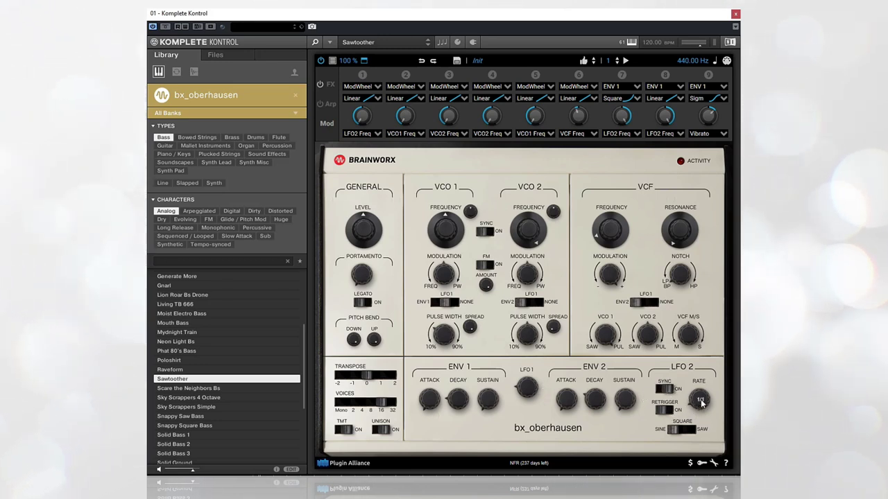
pyautogui.moveTo(704, 399)
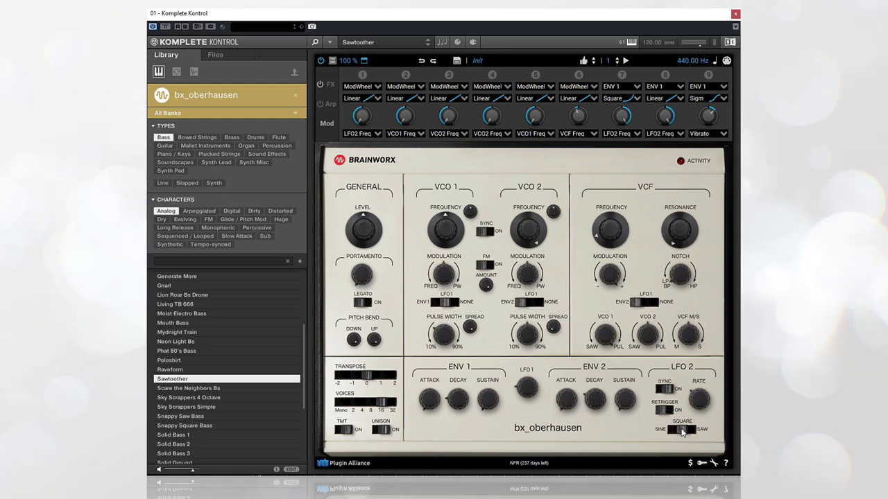
pyautogui.click(701, 430)
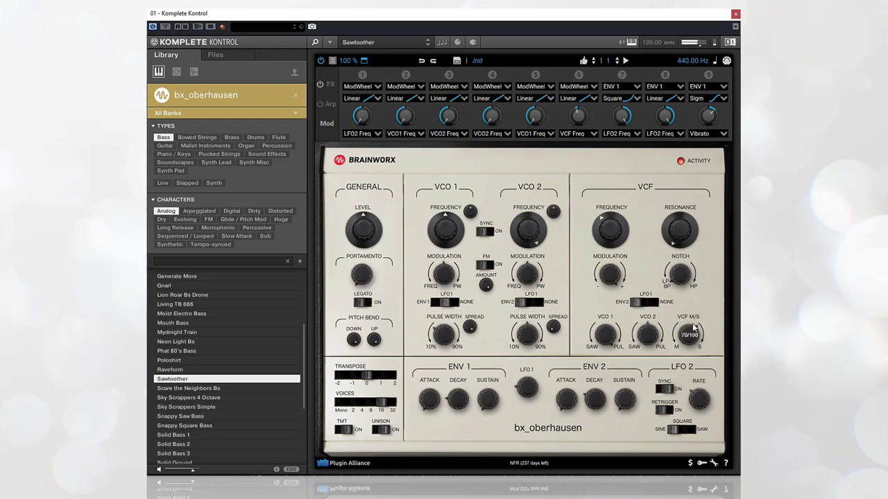
# Step: Push the VCF M/S blend knob up to about 96/100
pyautogui.moveTo(676, 336); pyautogui.dragTo(699, 316)
pyautogui.scroll(10, 699, 316)
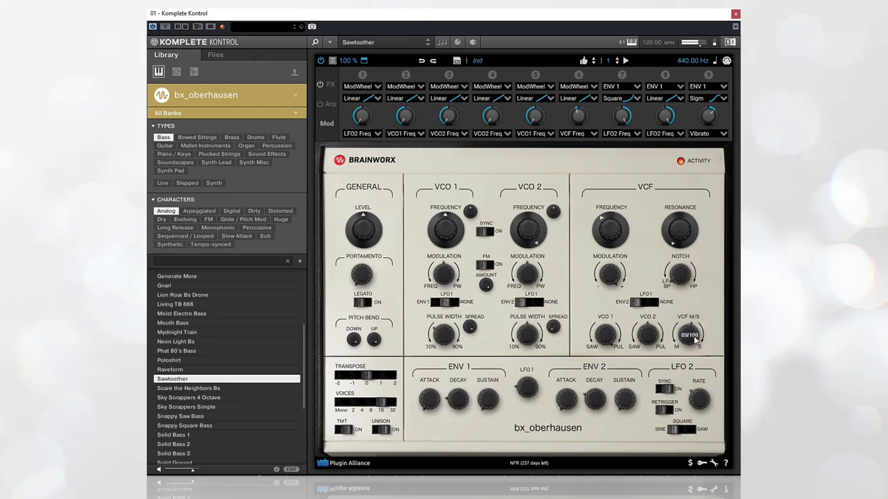
pyautogui.moveTo(696, 348)
pyautogui.mouseDown()
pyautogui.moveTo(694, 403)
pyautogui.moveTo(690, 354)
pyautogui.mouseUp()
pyautogui.scroll(2, 696, 346)
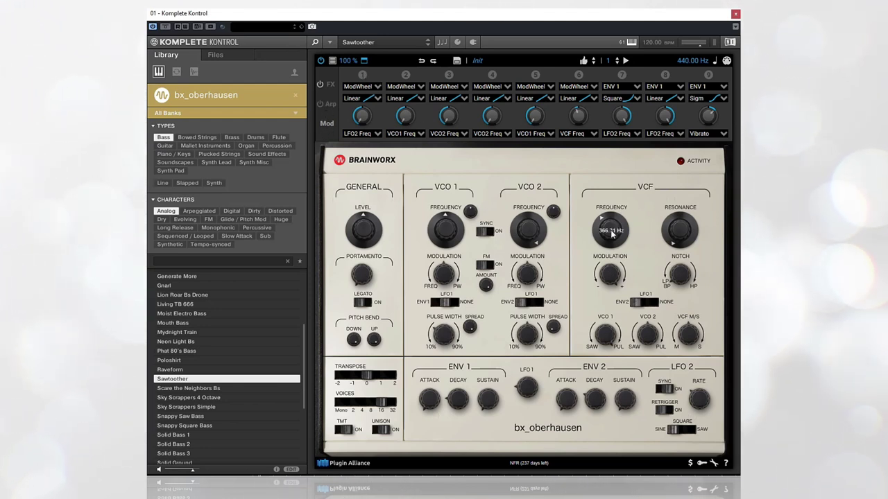
# Step: Lower the VCF cutoff to about 98 Hz and route mod slot 1 from Envelope 2 to VCO 1 Frequency
pyautogui.moveTo(611, 235); pyautogui.dragTo(613, 246)
pyautogui.click(377, 87)
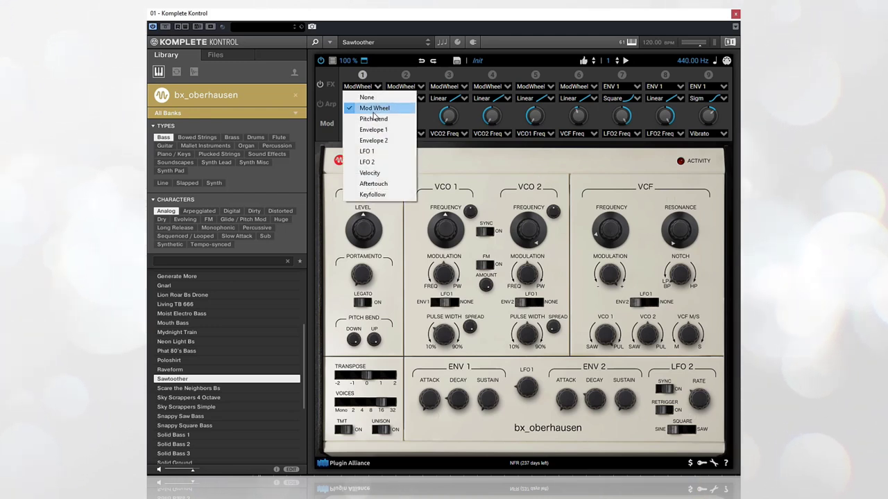
pyautogui.click(370, 141)
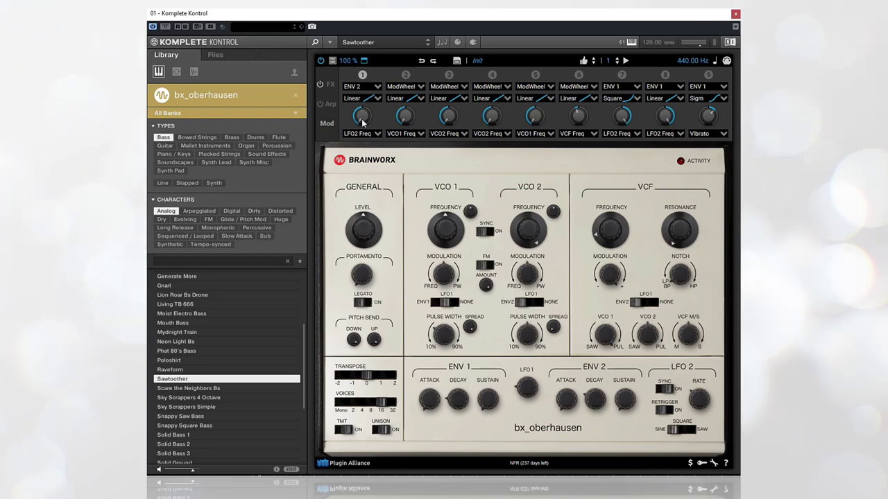
pyautogui.moveTo(363, 116)
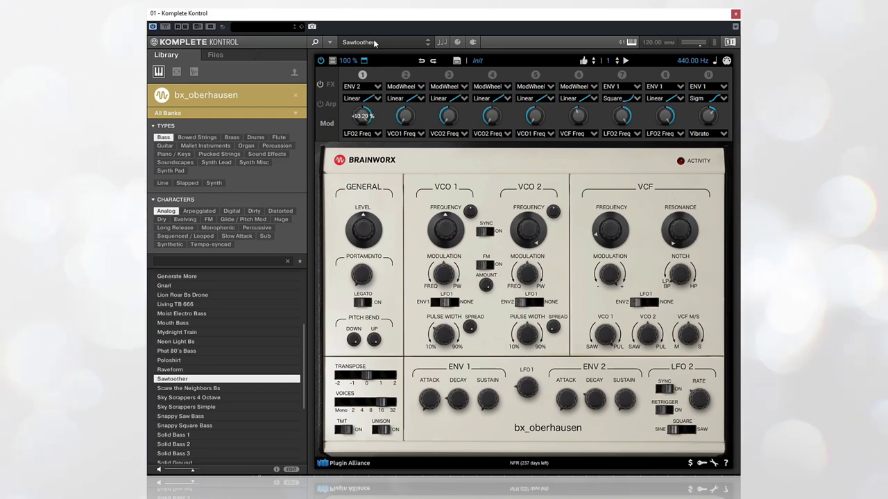
pyautogui.click(377, 134)
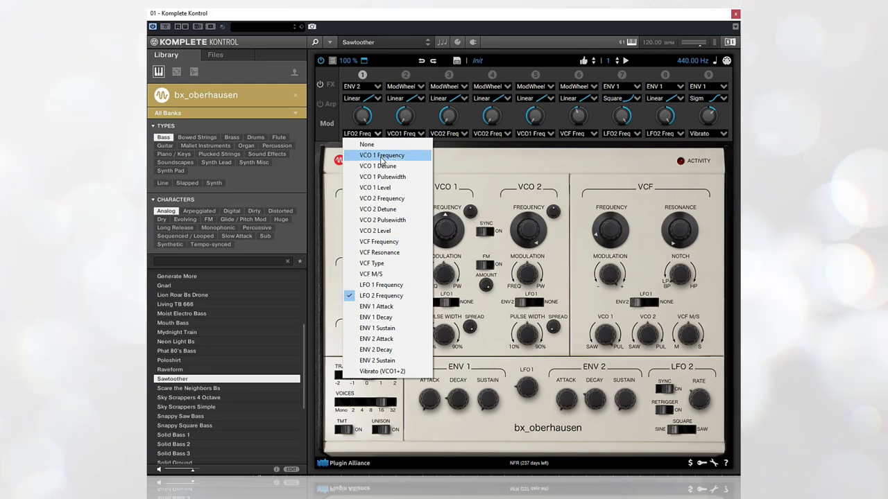
pyautogui.click(381, 155)
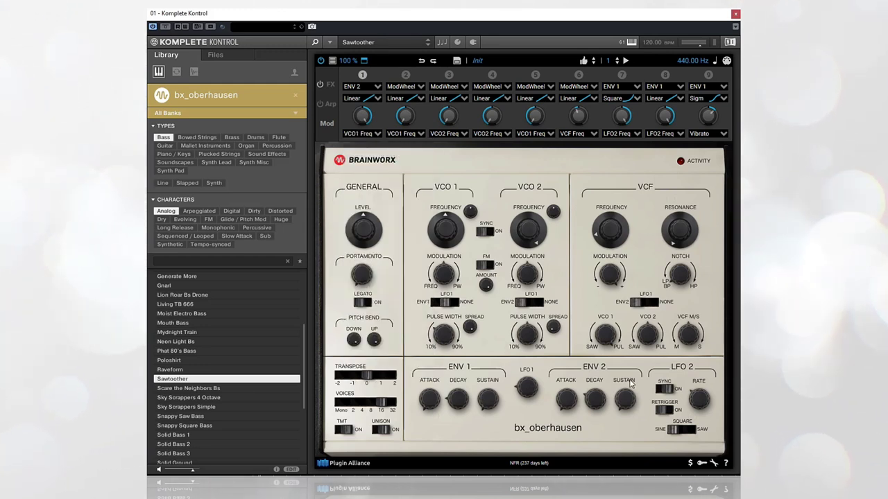
# Step: Raise the VCF cutoff near maximum and lengthen the ENV 2 decay to about 1.24 s
pyautogui.moveTo(613, 238); pyautogui.dragTo(610, 201)
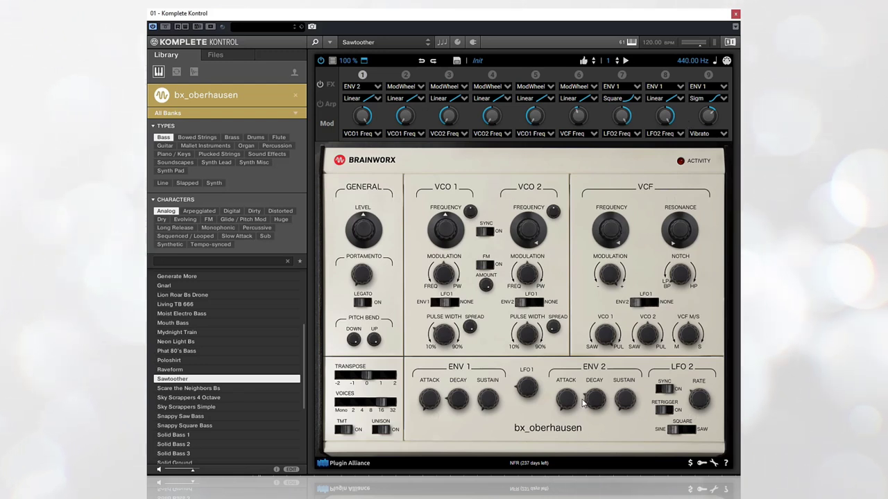
pyautogui.moveTo(591, 409); pyautogui.dragTo(592, 465)
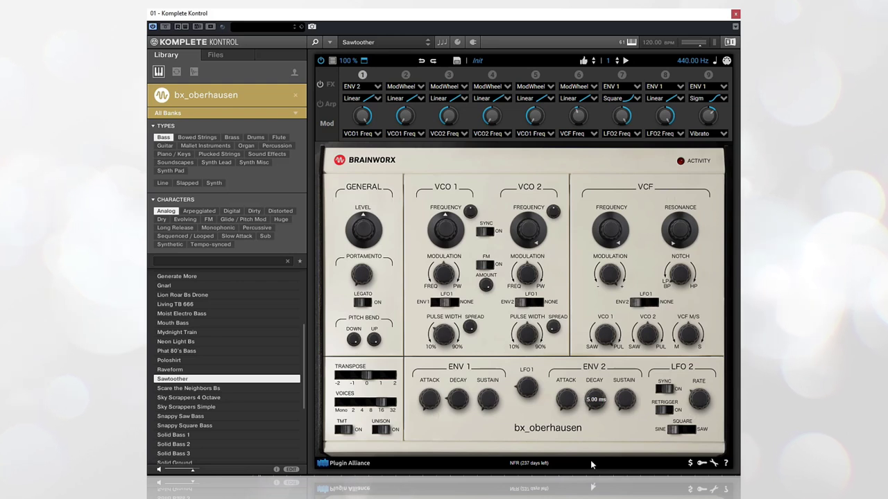
pyautogui.moveTo(597, 402); pyautogui.dragTo(598, 399)
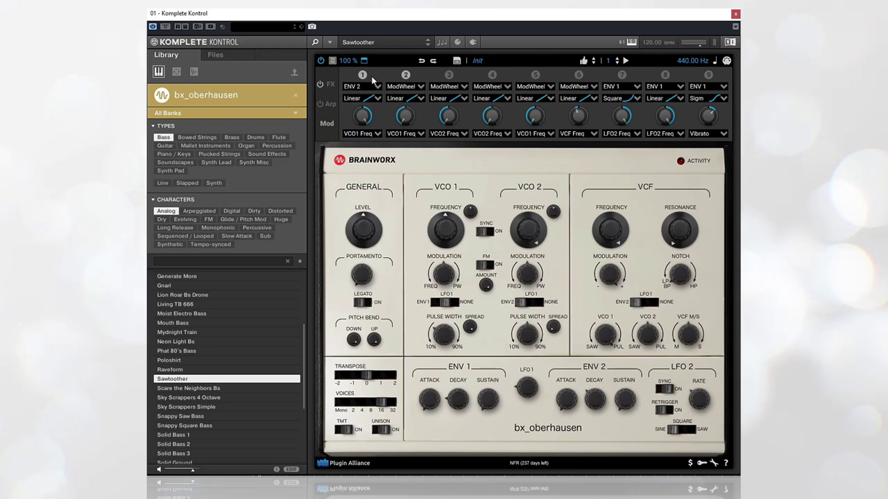
# Step: Set modulation slot 2 to send Envelope 2 to VCO 1 Frequency
pyautogui.click(416, 85)
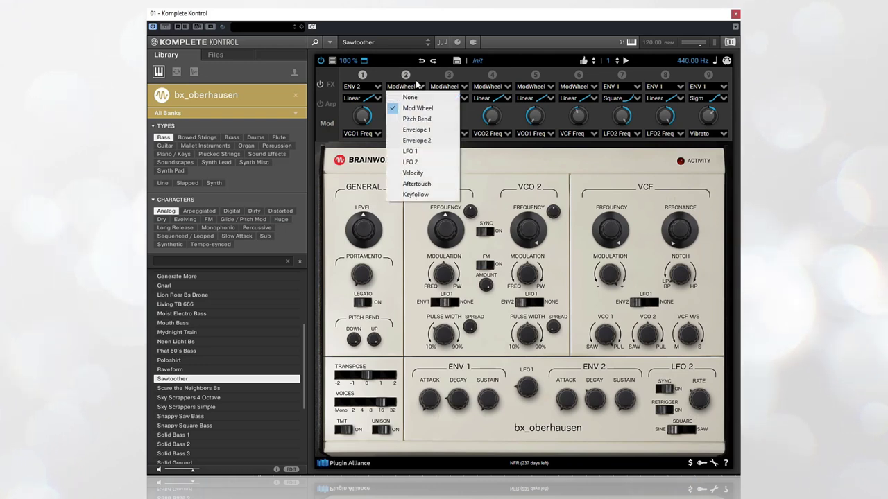
pyautogui.click(418, 140)
pyautogui.click(408, 133)
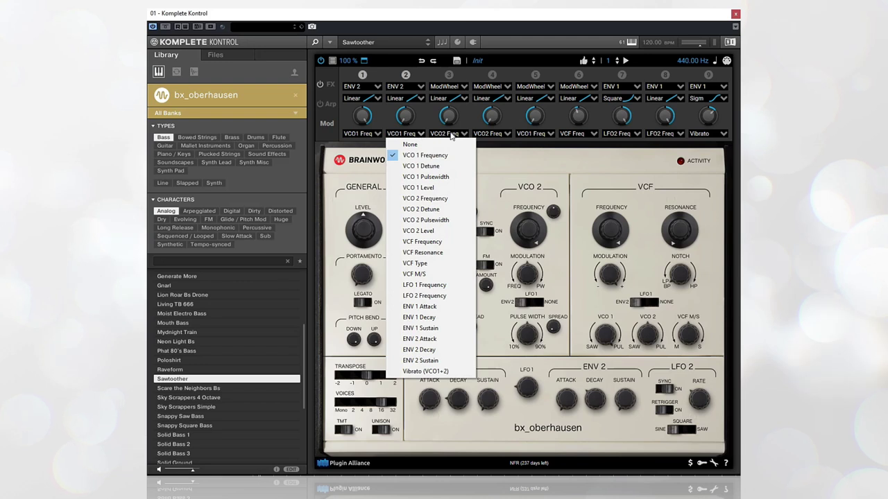
pyautogui.click(423, 157)
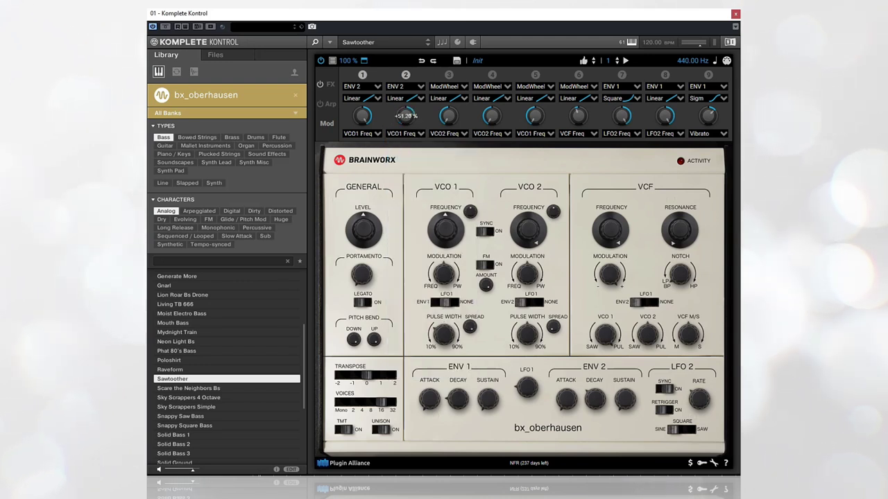
# Step: Route modulation slot 3 from Envelope 2 to VCO 1 Frequency and switch it on
pyautogui.click(454, 89)
pyautogui.click(449, 138)
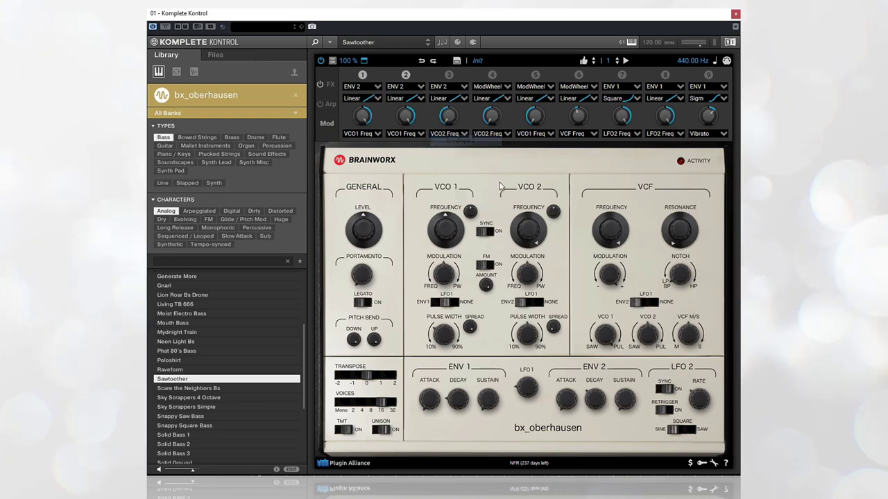
pyautogui.click(448, 135)
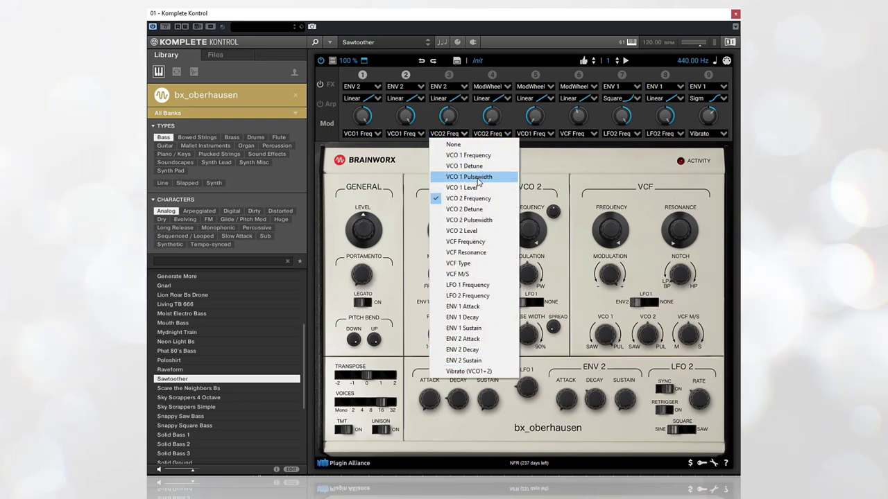
pyautogui.click(469, 157)
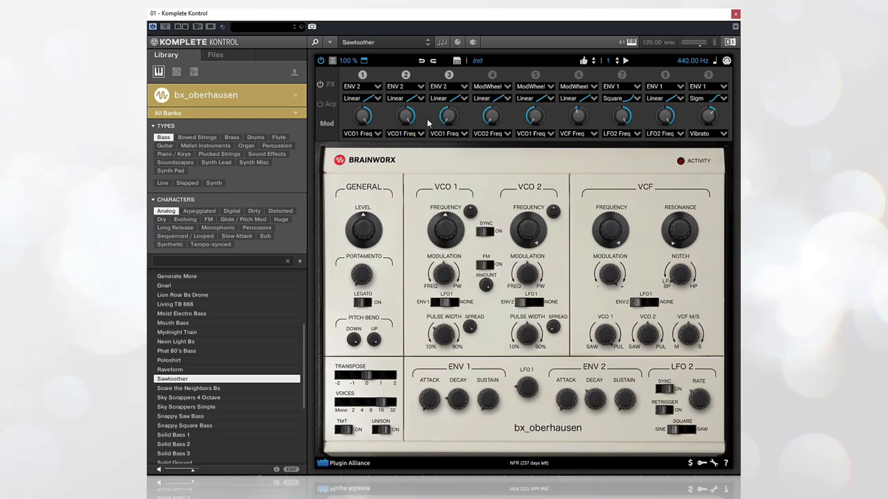
pyautogui.click(448, 75)
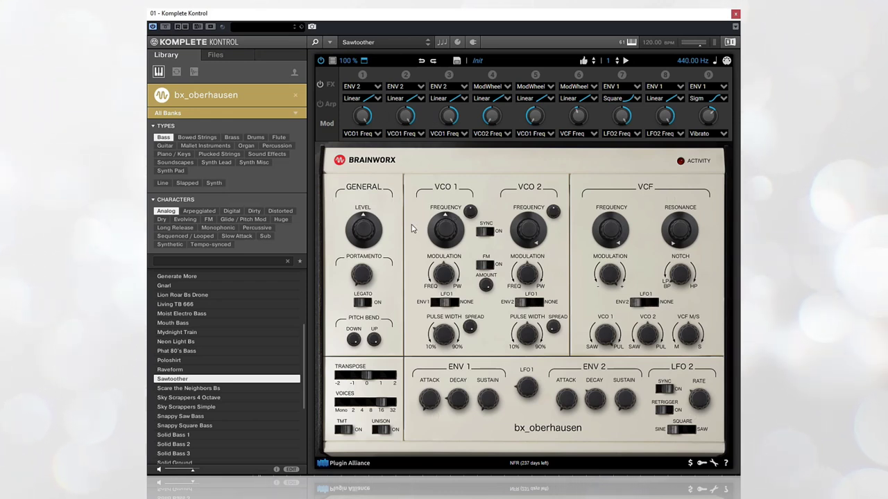
# Step: Show the arpeggiator and choose the second arpeggio pattern after auditioning all four
pyautogui.click(332, 104)
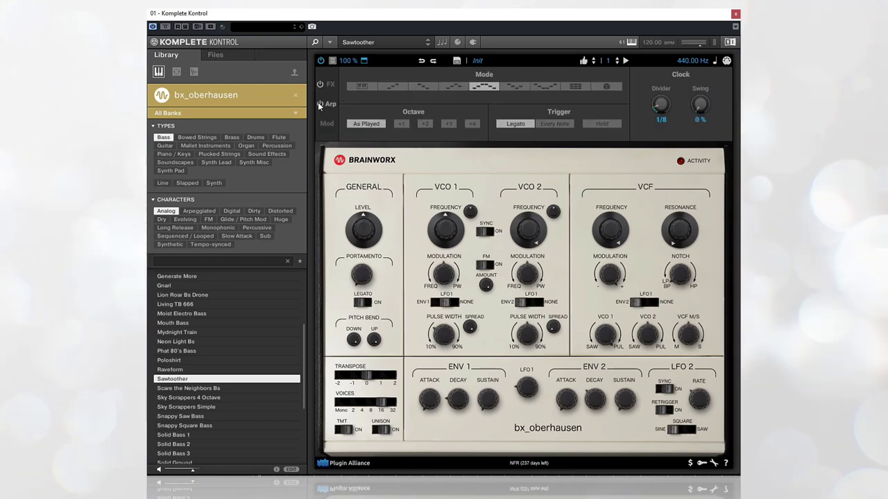
pyautogui.click(364, 84)
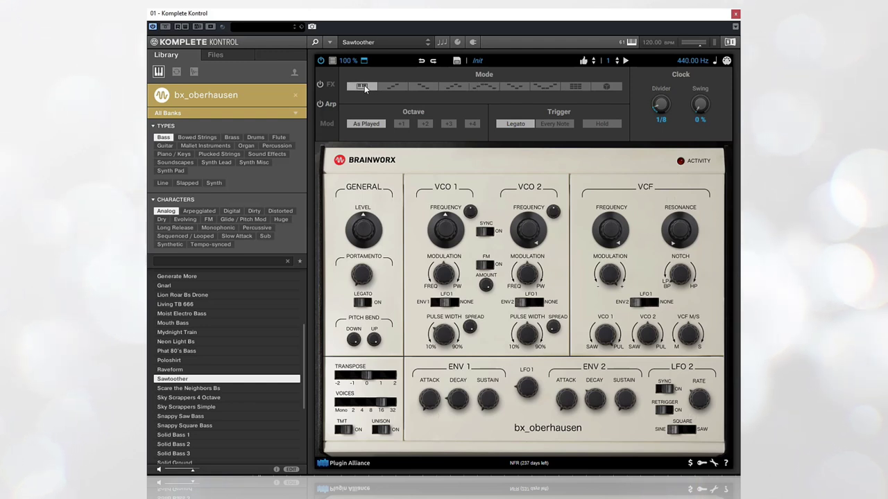
pyautogui.click(394, 87)
pyautogui.click(423, 86)
pyautogui.click(452, 86)
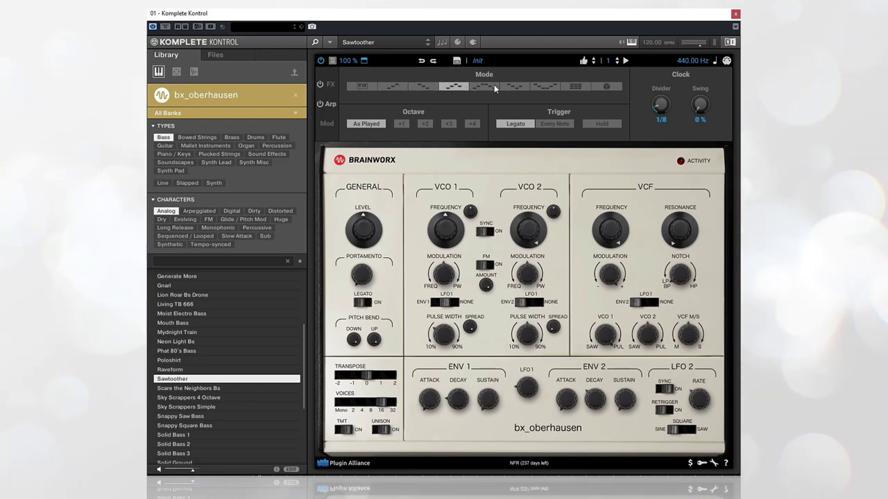
pyautogui.click(392, 86)
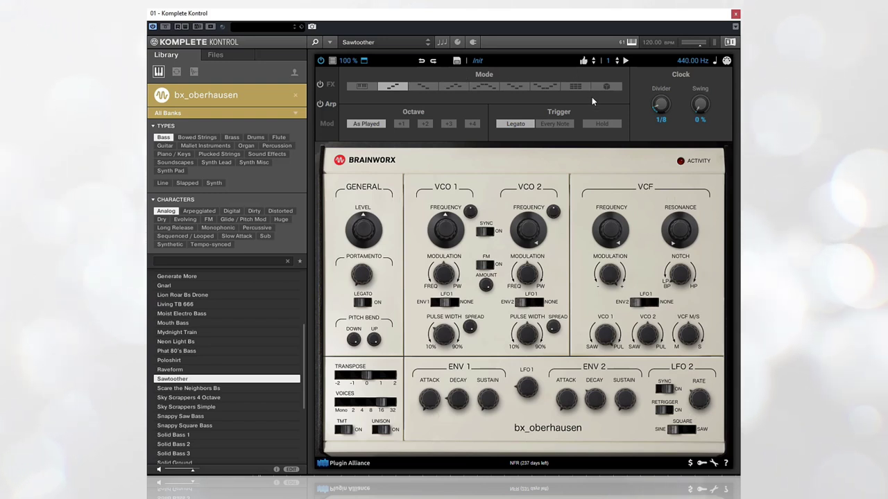
# Step: Set the arpeggio clock divider to 1/16 and try octave ranges +1 and +2
pyautogui.scroll(1, 661, 106)
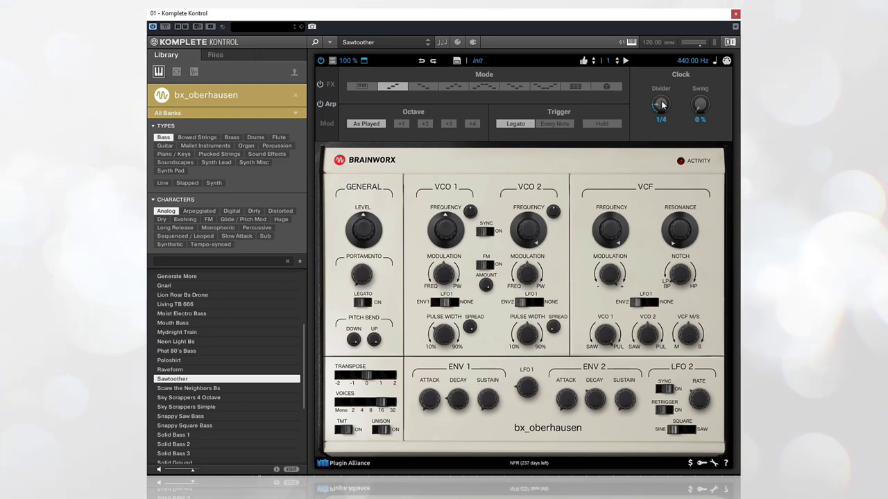
pyautogui.moveTo(663, 107); pyautogui.dragTo(664, 115)
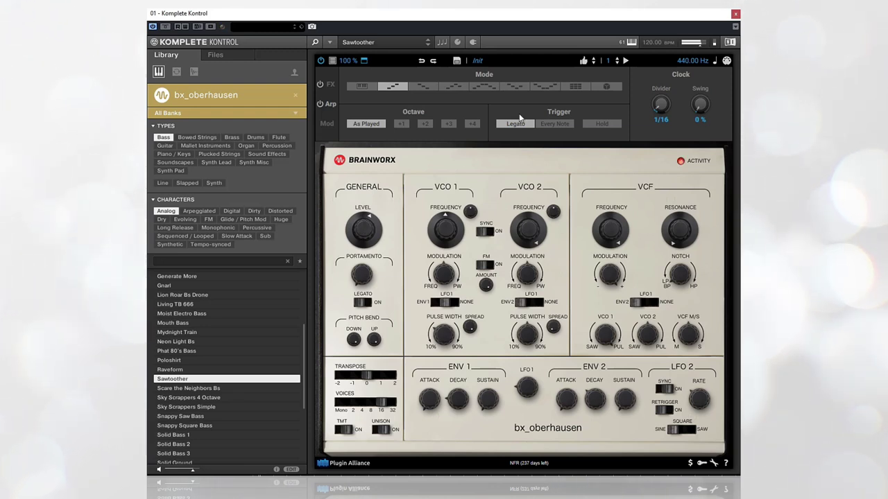
pyautogui.click(400, 123)
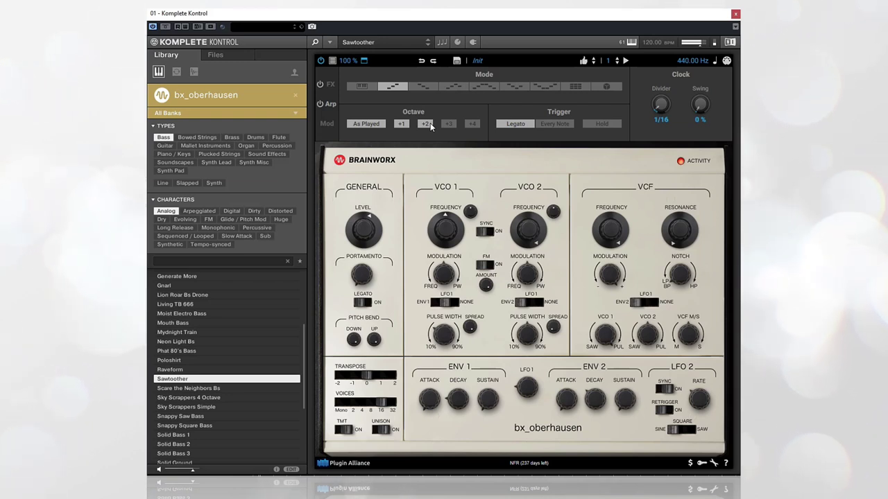
pyautogui.click(427, 124)
# Step: Return the arpeggio octave to As Played and display the effects chain
pyautogui.click(421, 124)
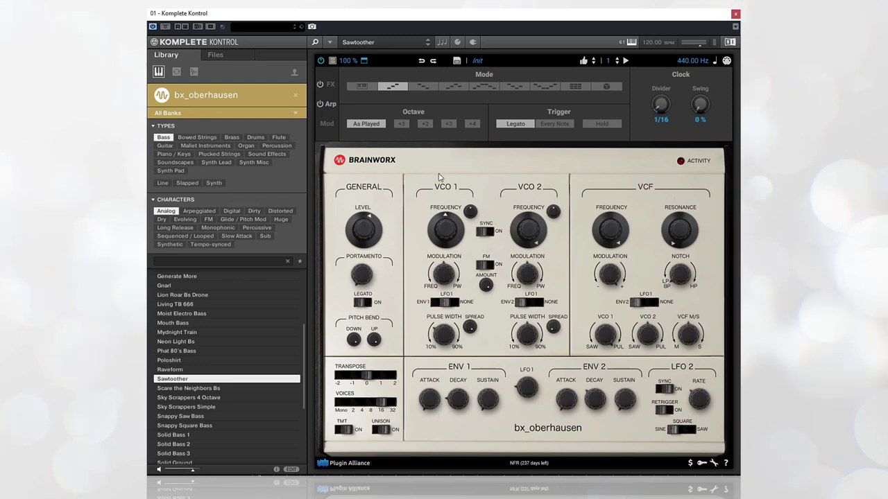
pyautogui.click(327, 85)
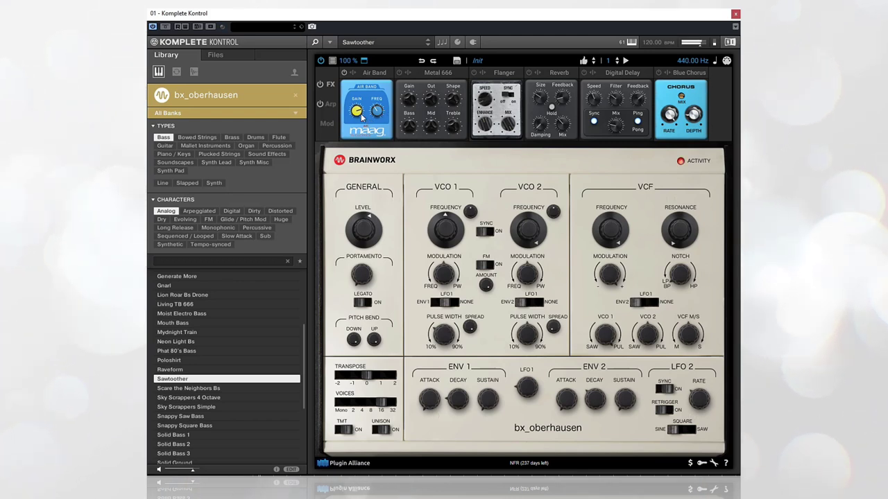
pyautogui.moveTo(379, 93)
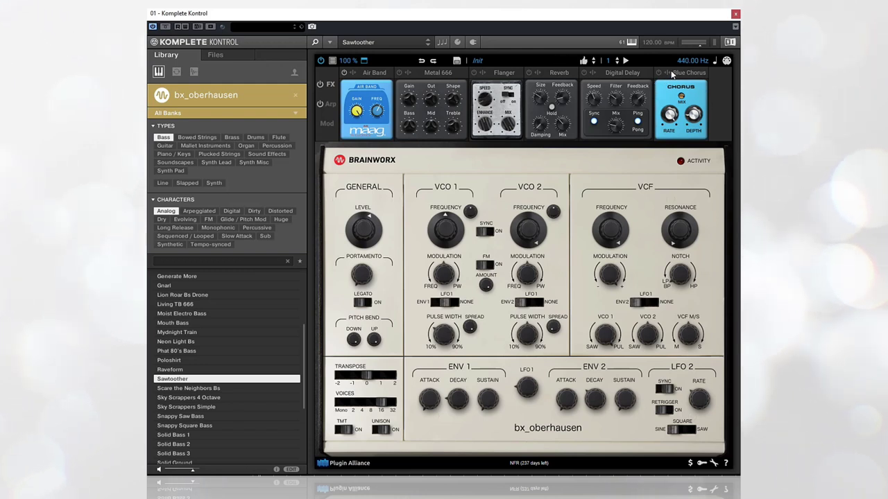
# Step: Reorder the FX to Air Band, Metal 666, Blue Chorus, Flanger, Digital Delay, Reverb
pyautogui.moveTo(679, 77); pyautogui.dragTo(427, 77)
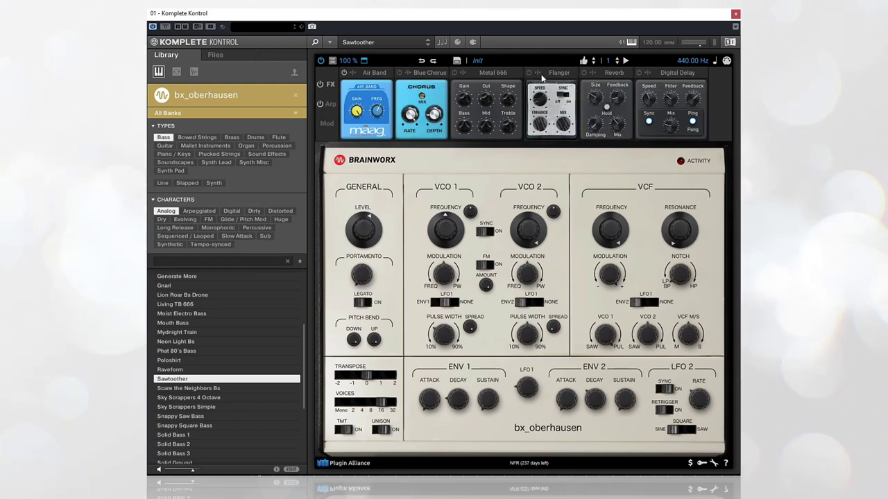
pyautogui.moveTo(491, 71); pyautogui.dragTo(382, 80)
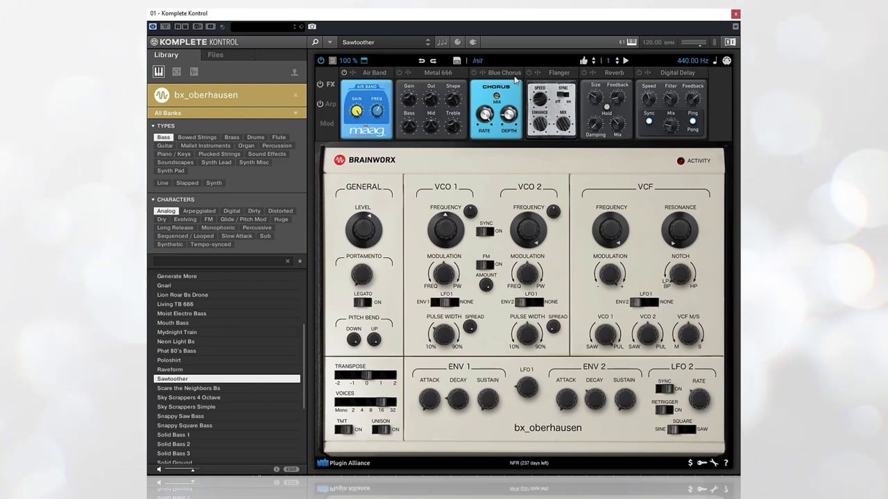
pyautogui.moveTo(674, 76); pyautogui.dragTo(613, 75)
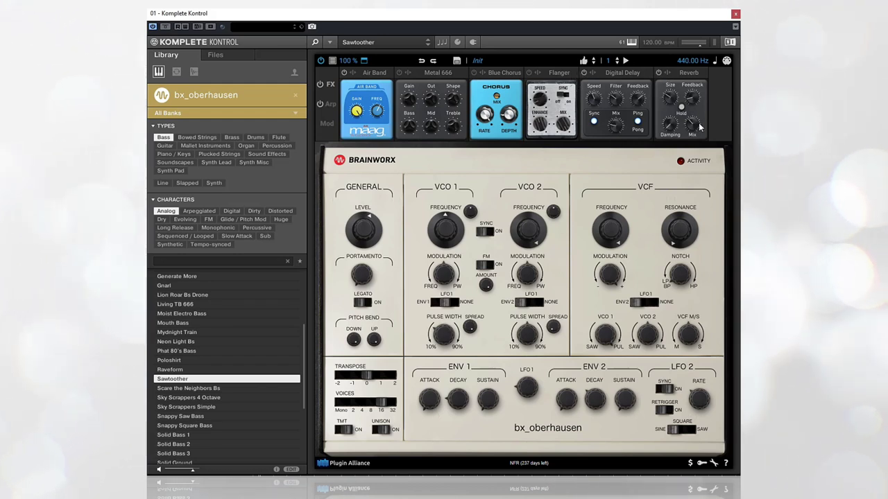
pyautogui.moveTo(694, 131)
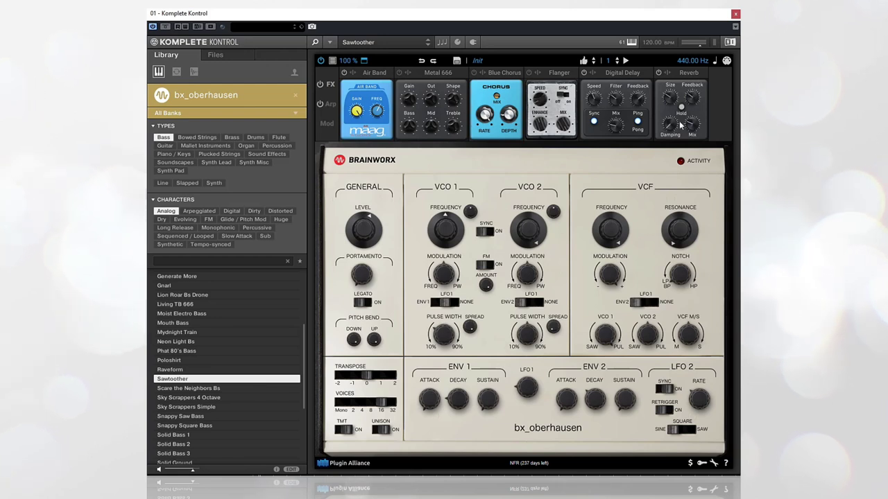